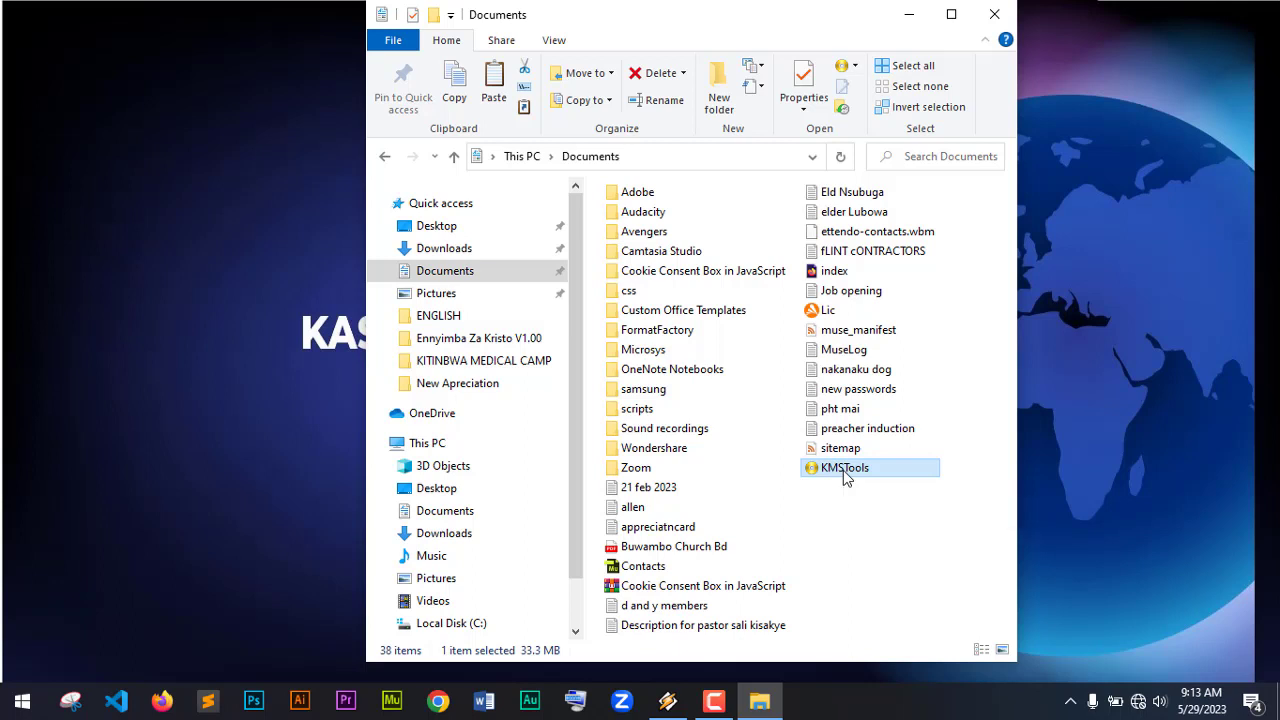
Mount the KMSTools disc image from Documents with Windows Explorer and select the KMSTools application on the DVD drive
right_click(843, 470)
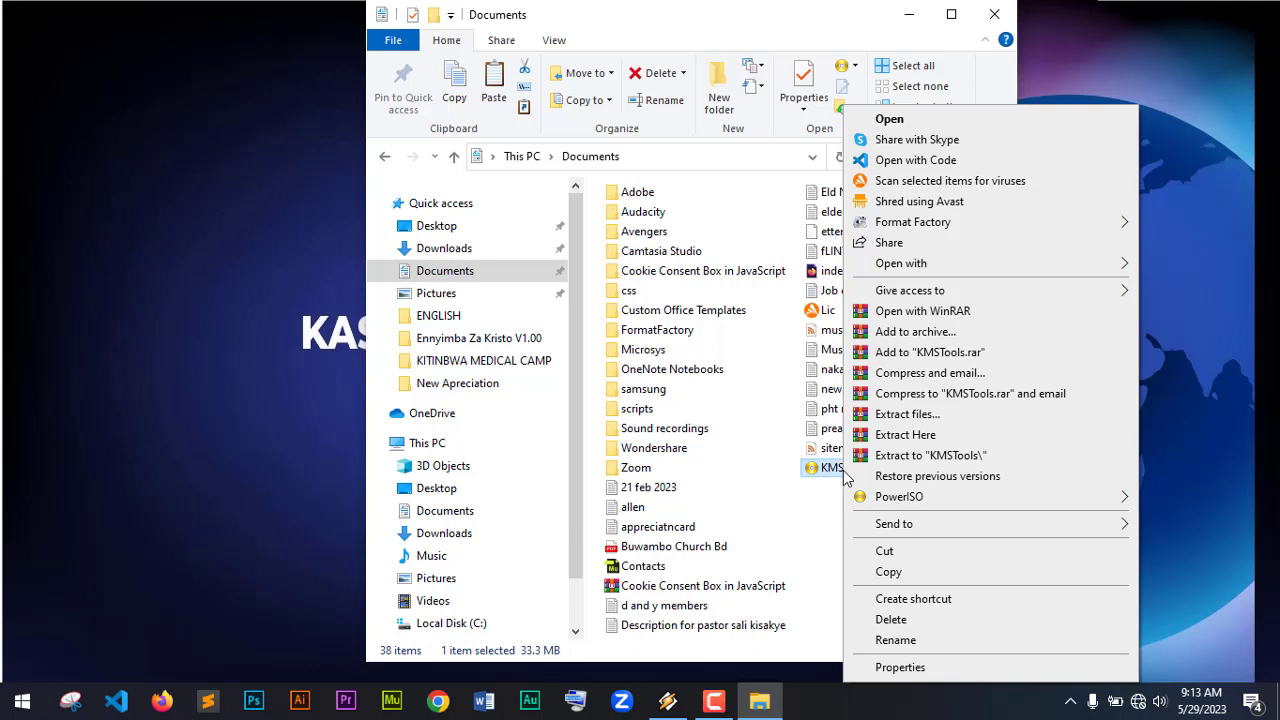
click(799, 501)
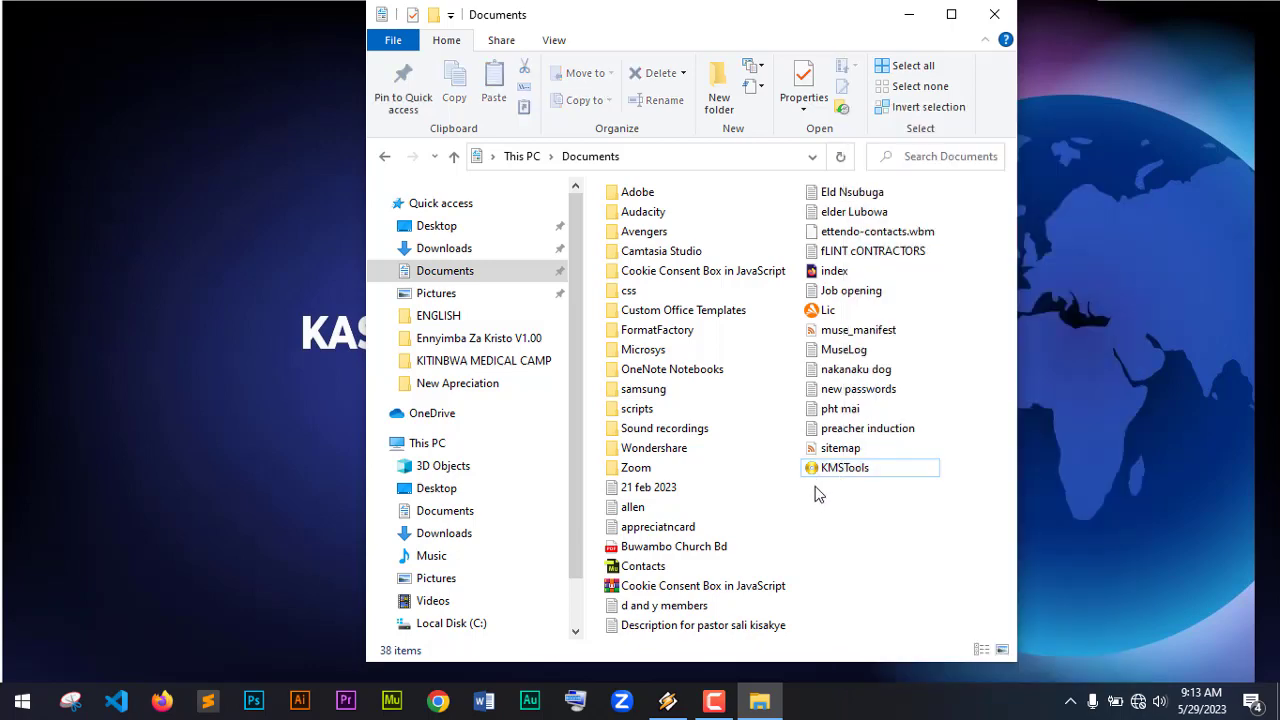
right_click(828, 474)
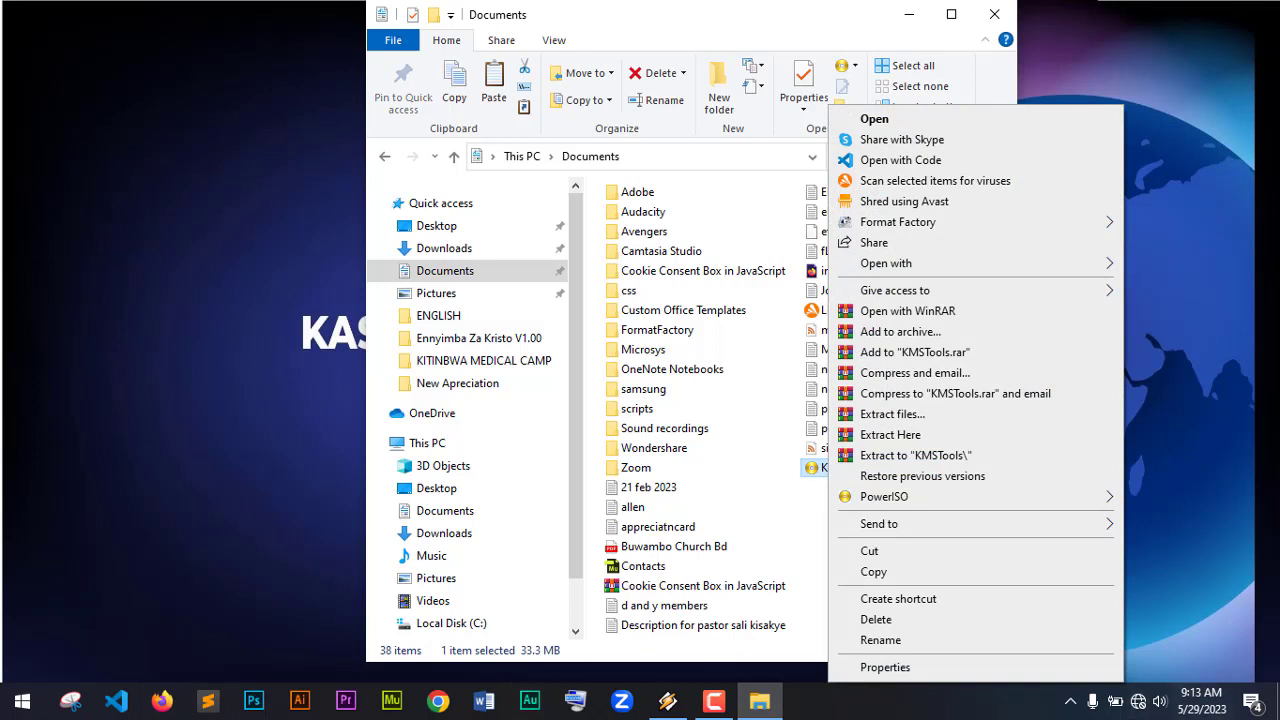
mouse_move(944, 267)
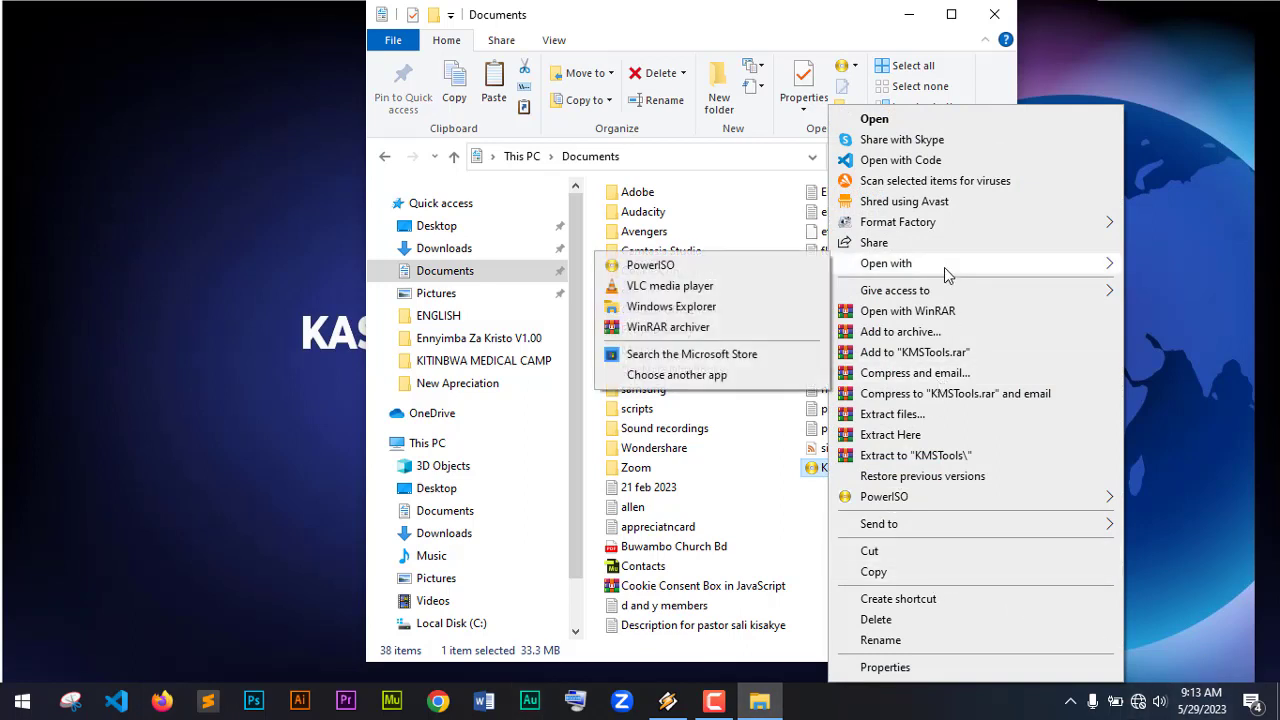
click(670, 309)
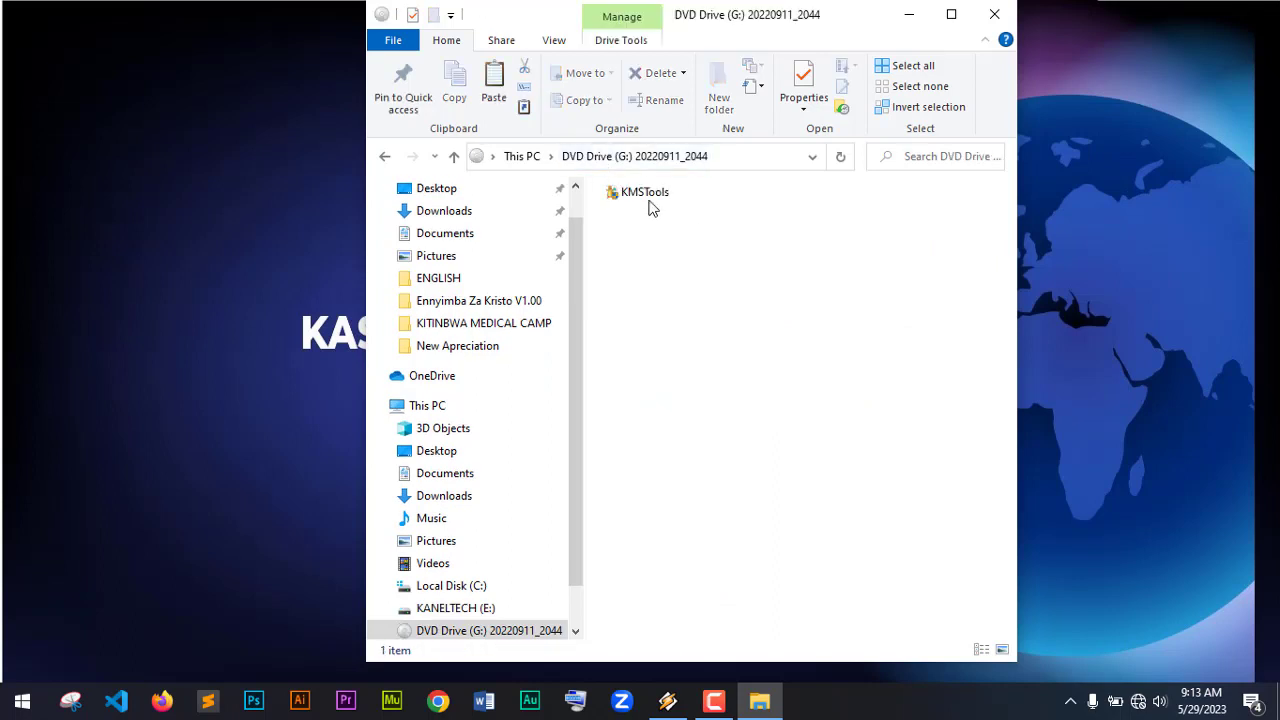
click(636, 197)
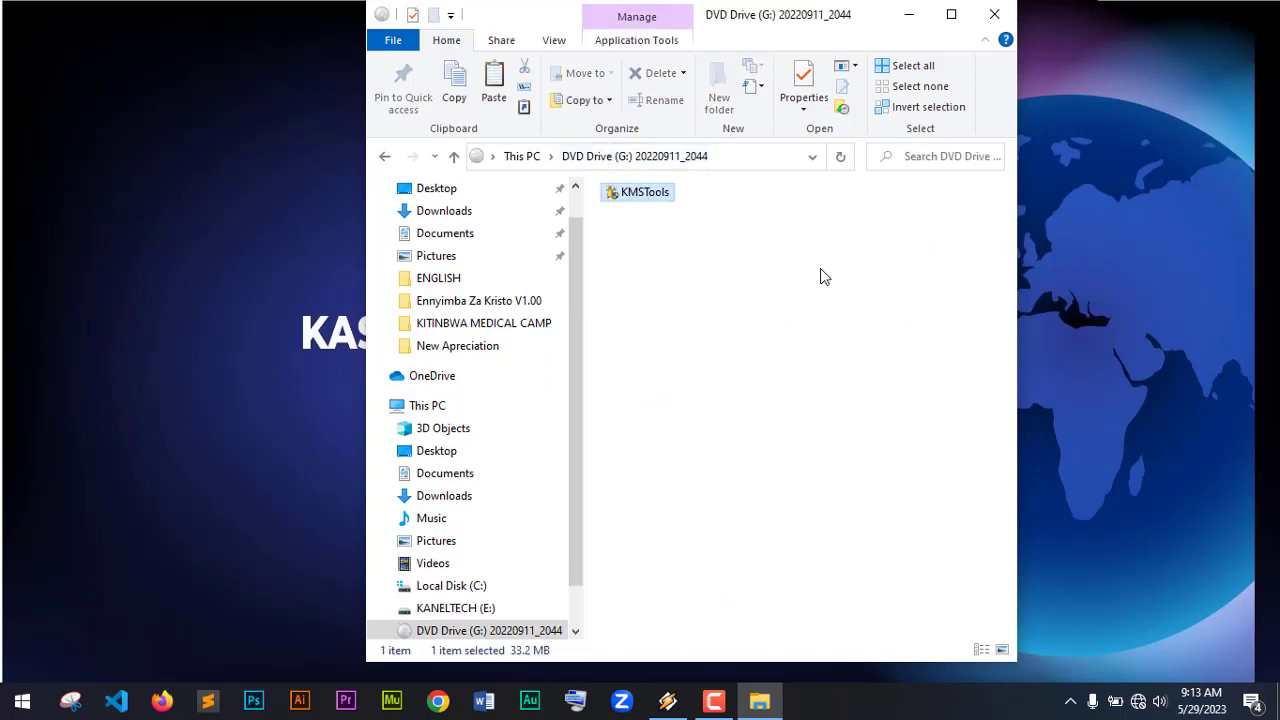
Disable all Avast shields for 10 minutes and dismiss the Windows Security notification
click(1068, 702)
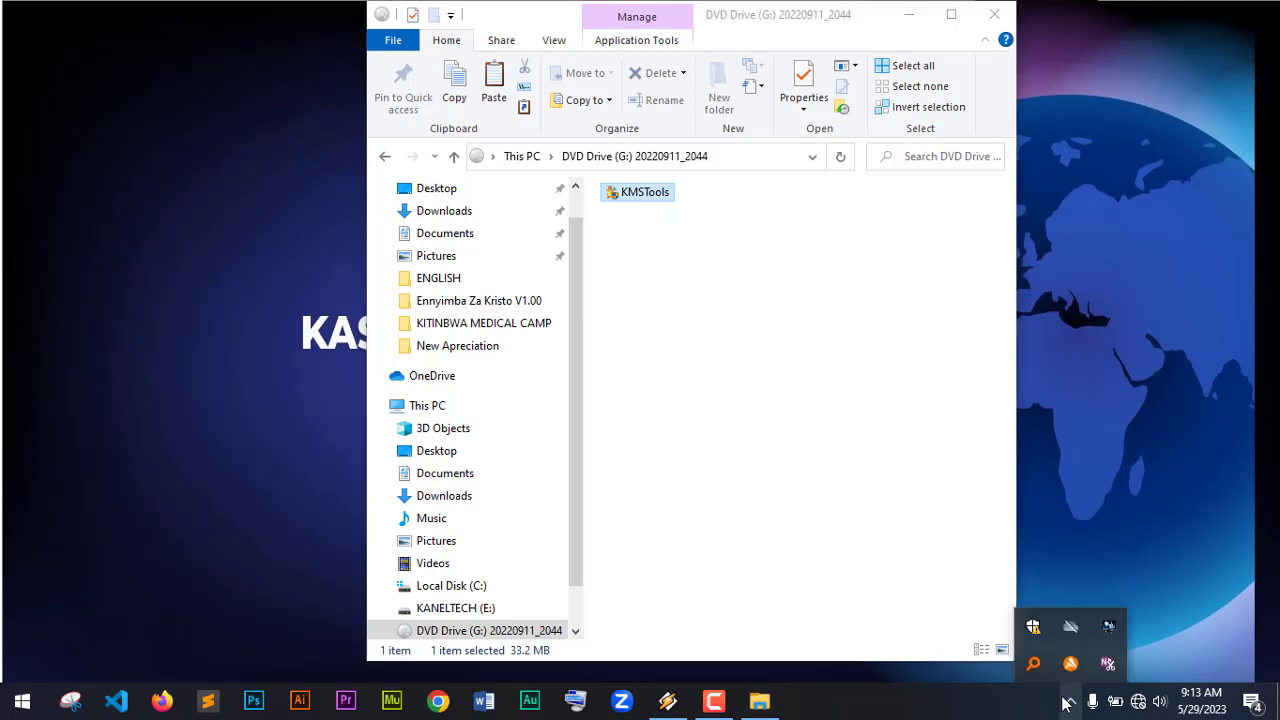
right_click(1070, 664)
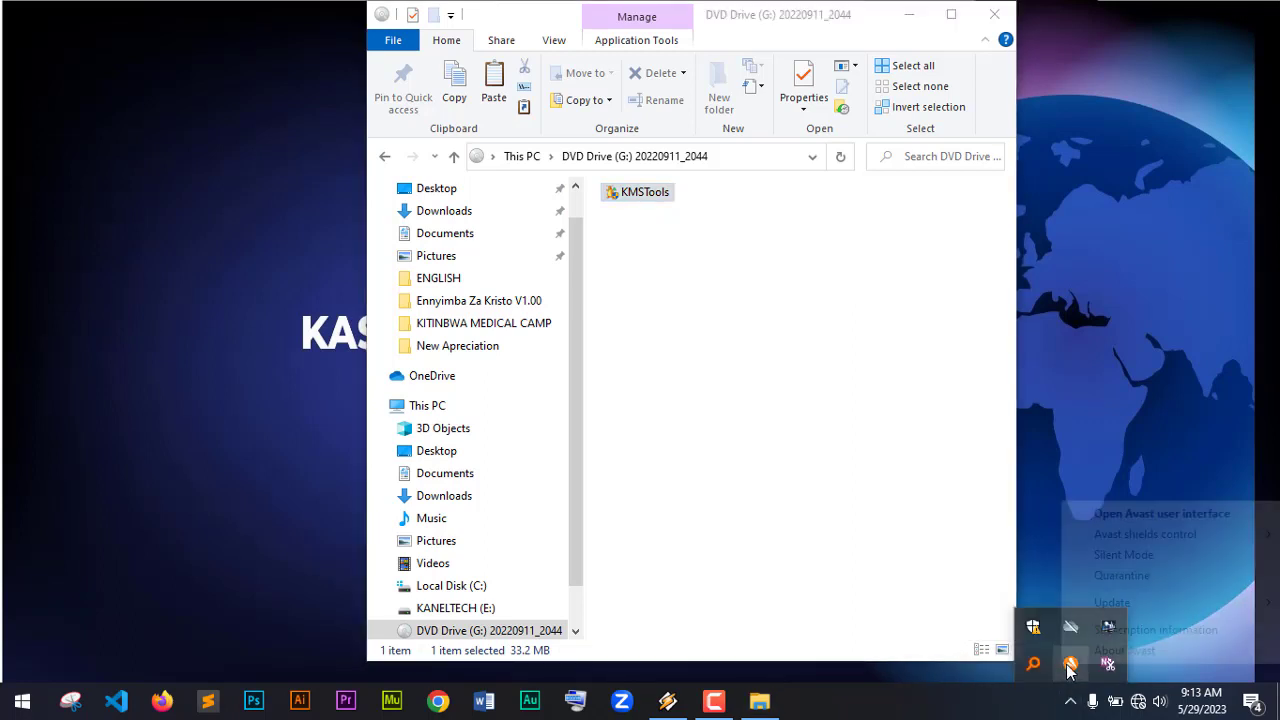
mouse_move(1100, 534)
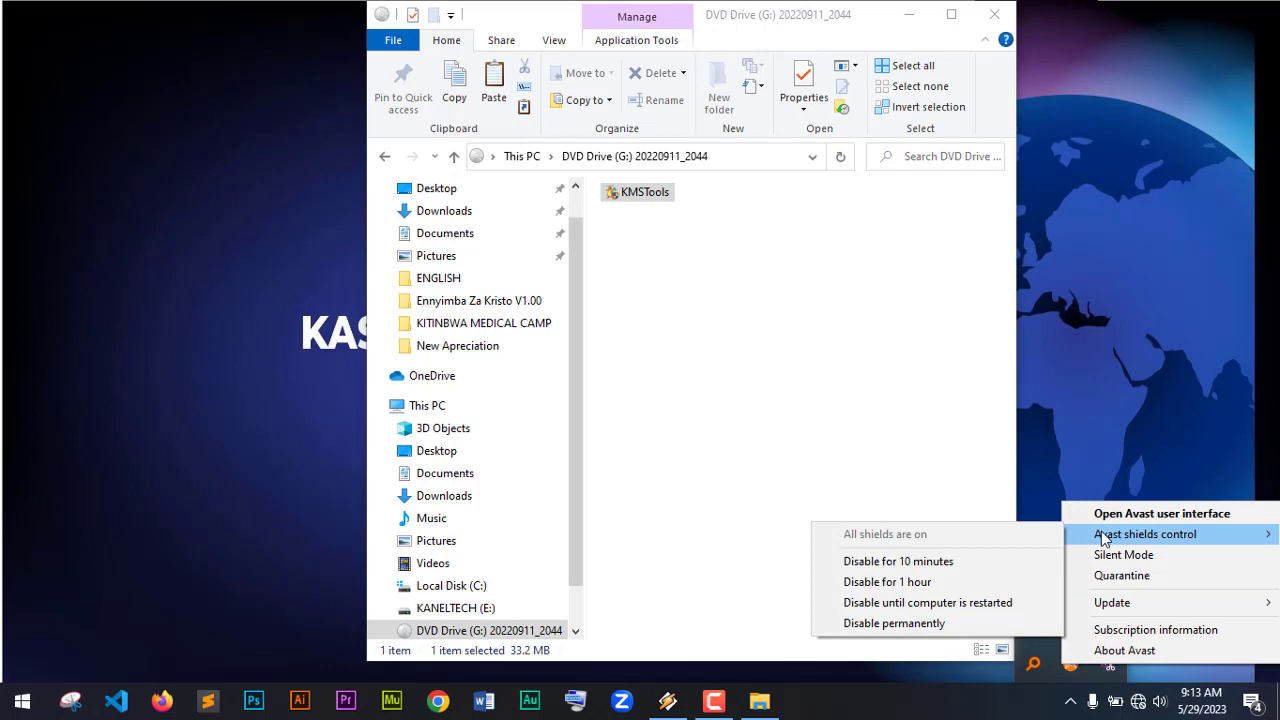
click(897, 562)
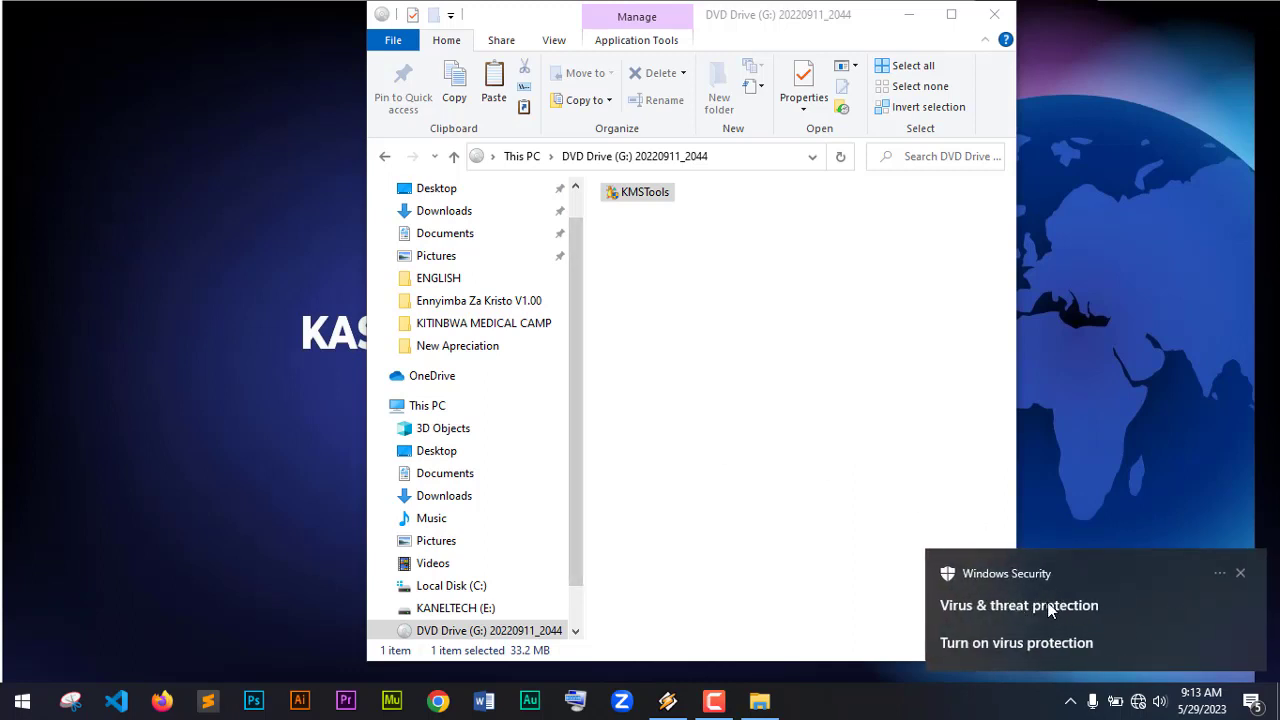
click(1241, 575)
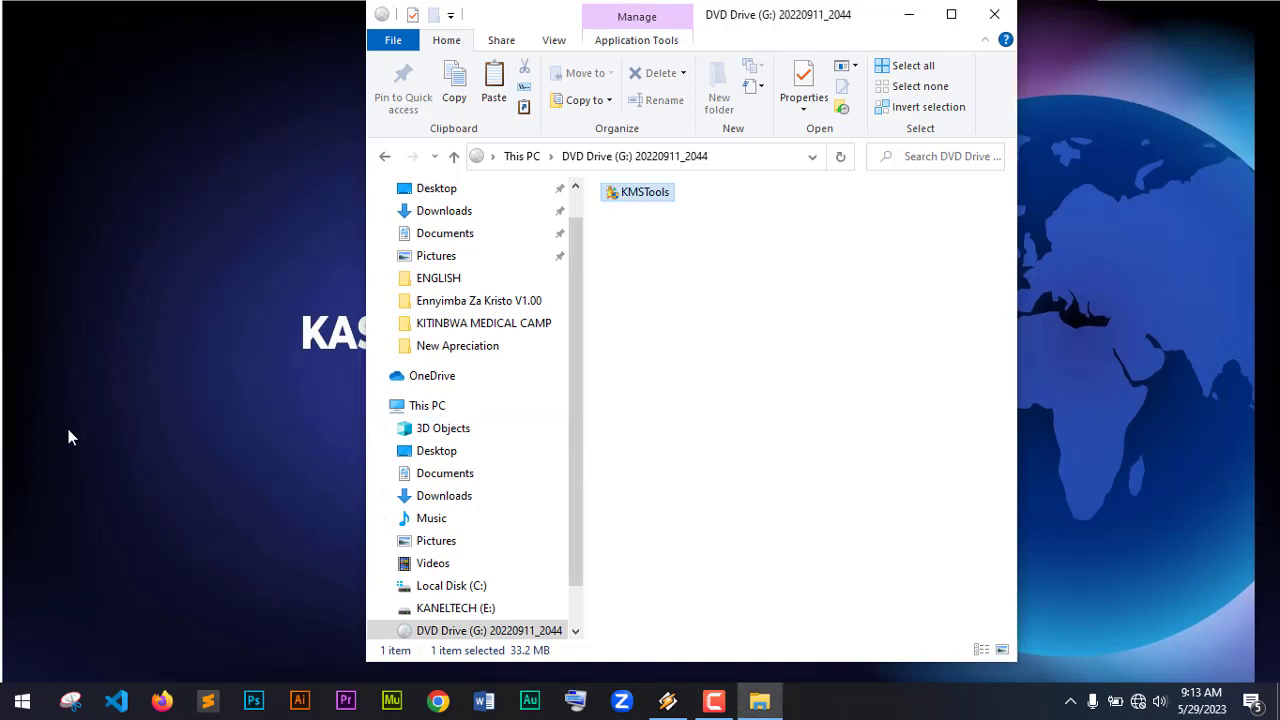
Turn on the display of desktop icons
right_click(168, 265)
mouse_move(214, 276)
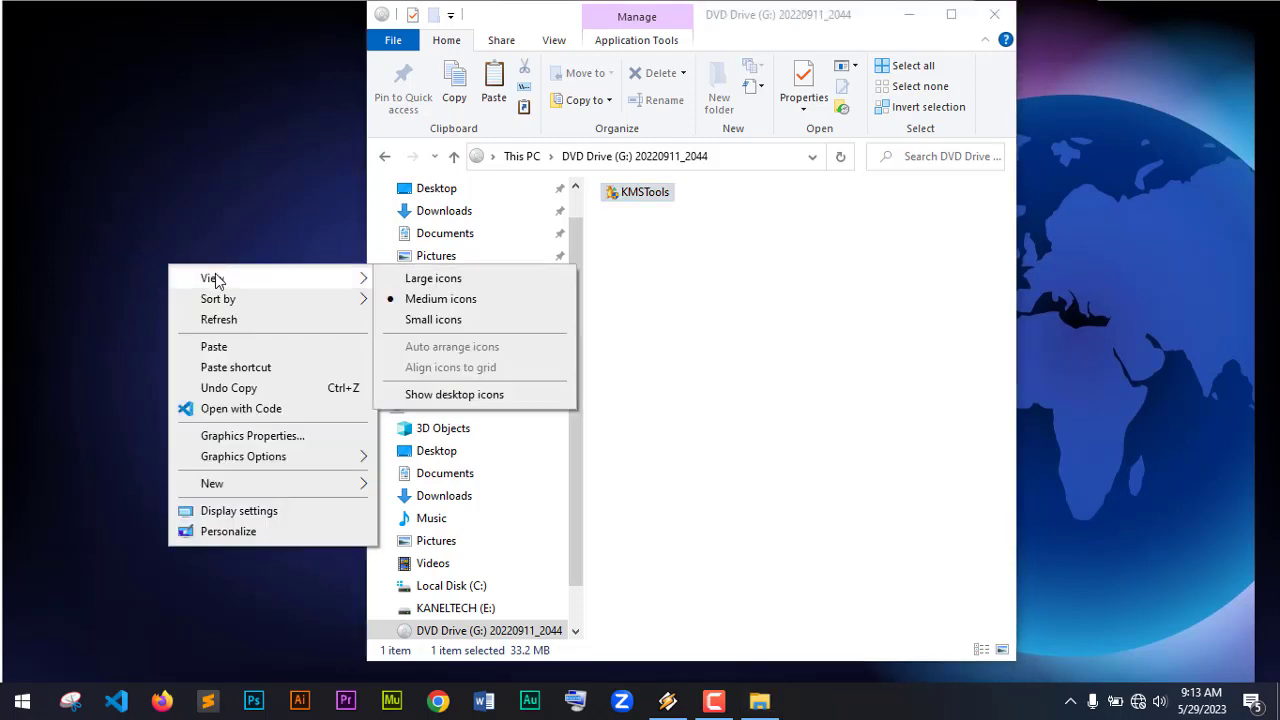
click(421, 390)
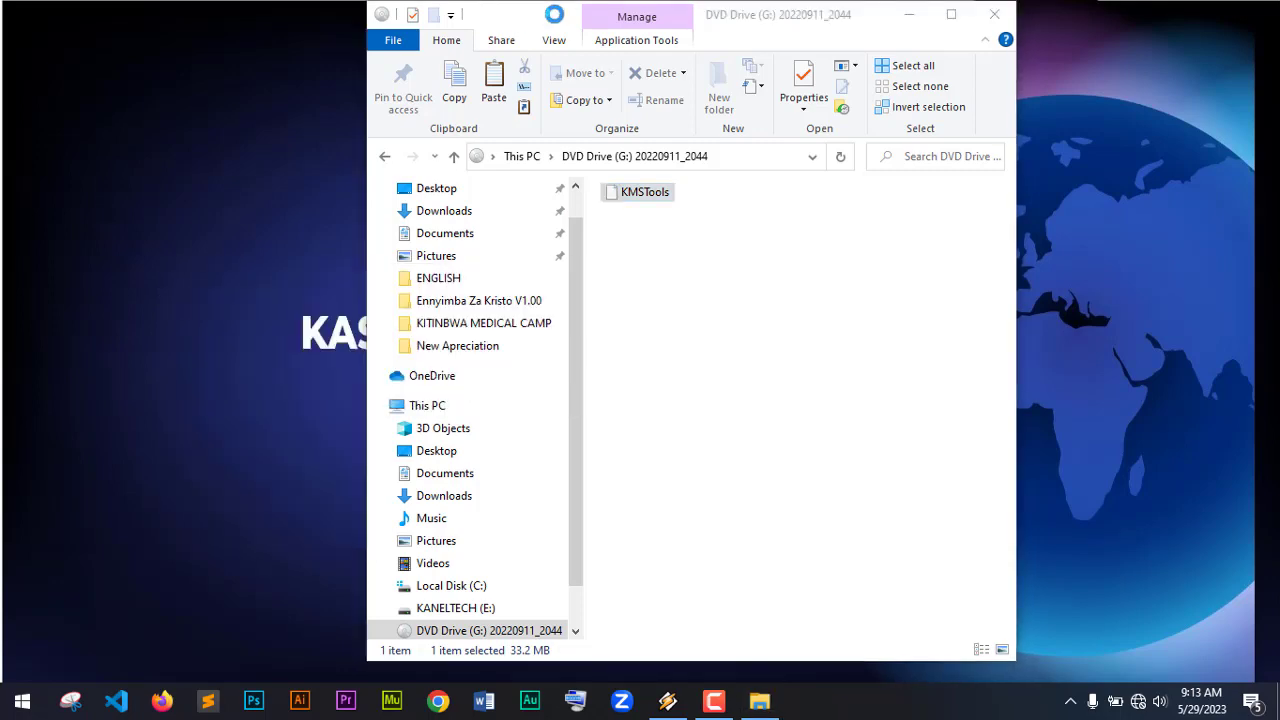
Copy the KMSTools application from the DVD drive to the desktop and go up to This PC
drag(535, 24, 774, 32)
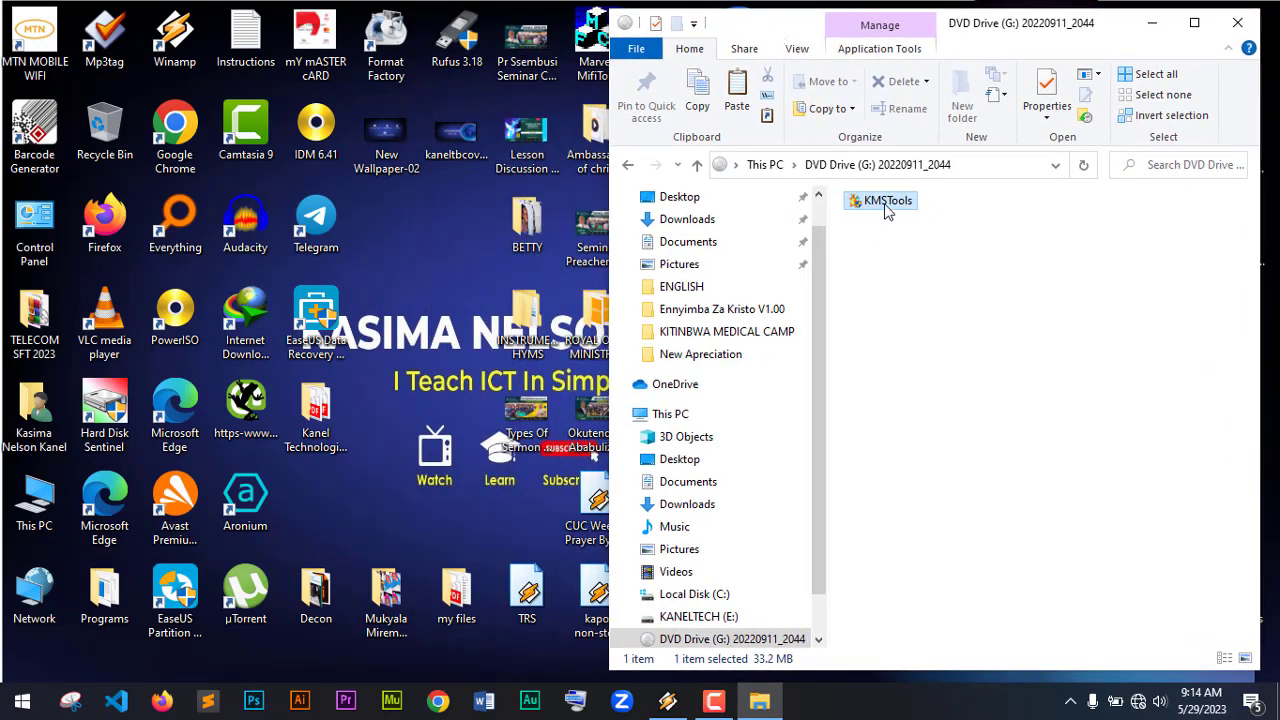
drag(886, 206, 440, 271)
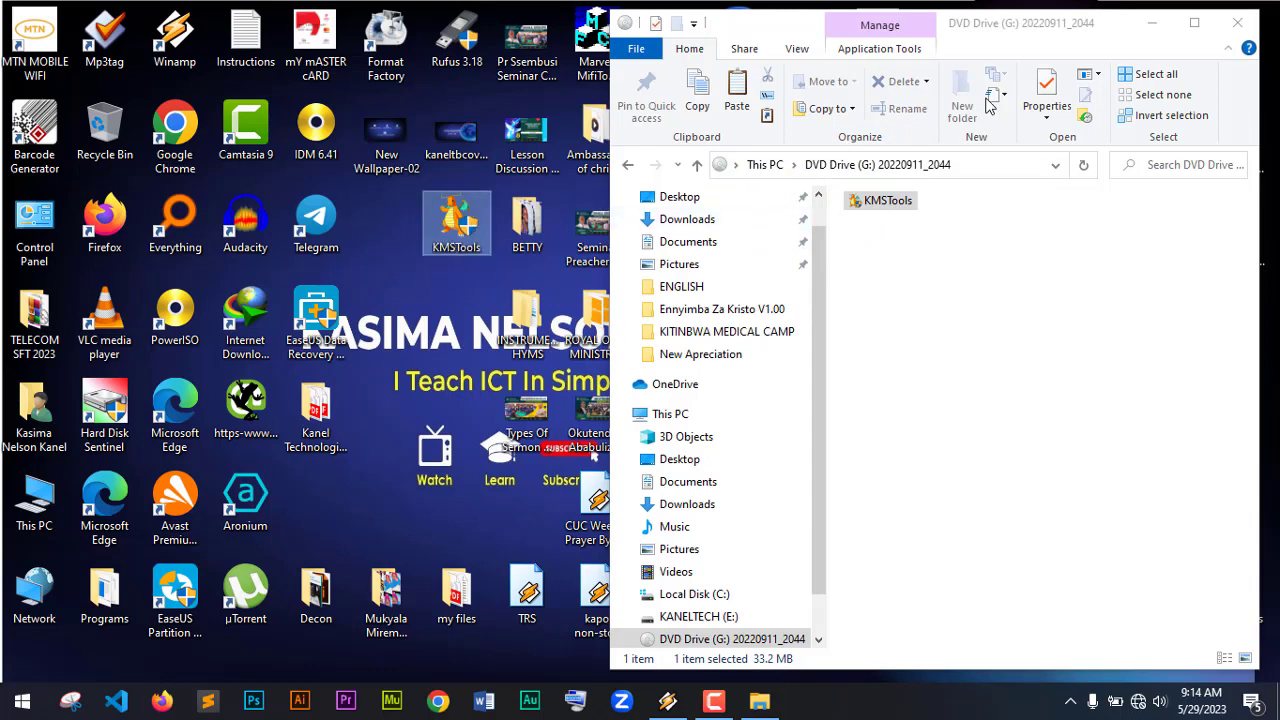
click(697, 164)
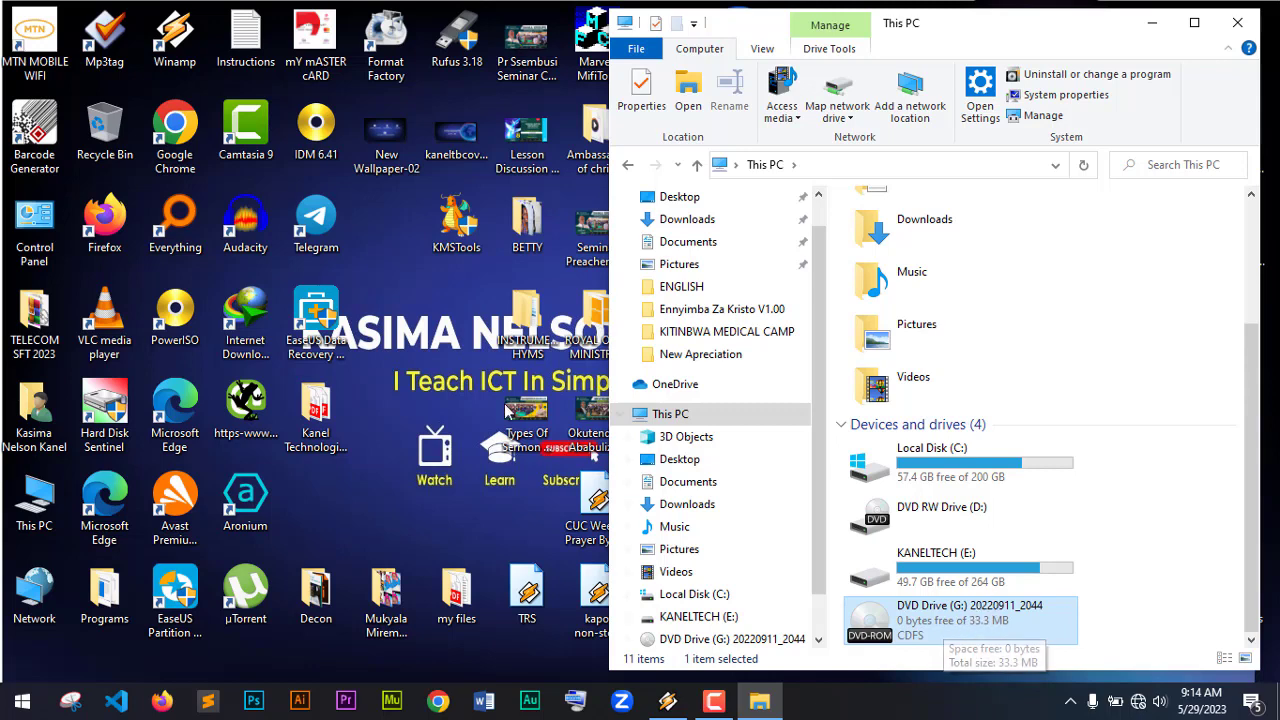
Run the desktop copy of KMSTools as administrator and minimize the File Explorer window behind it
click(452, 228)
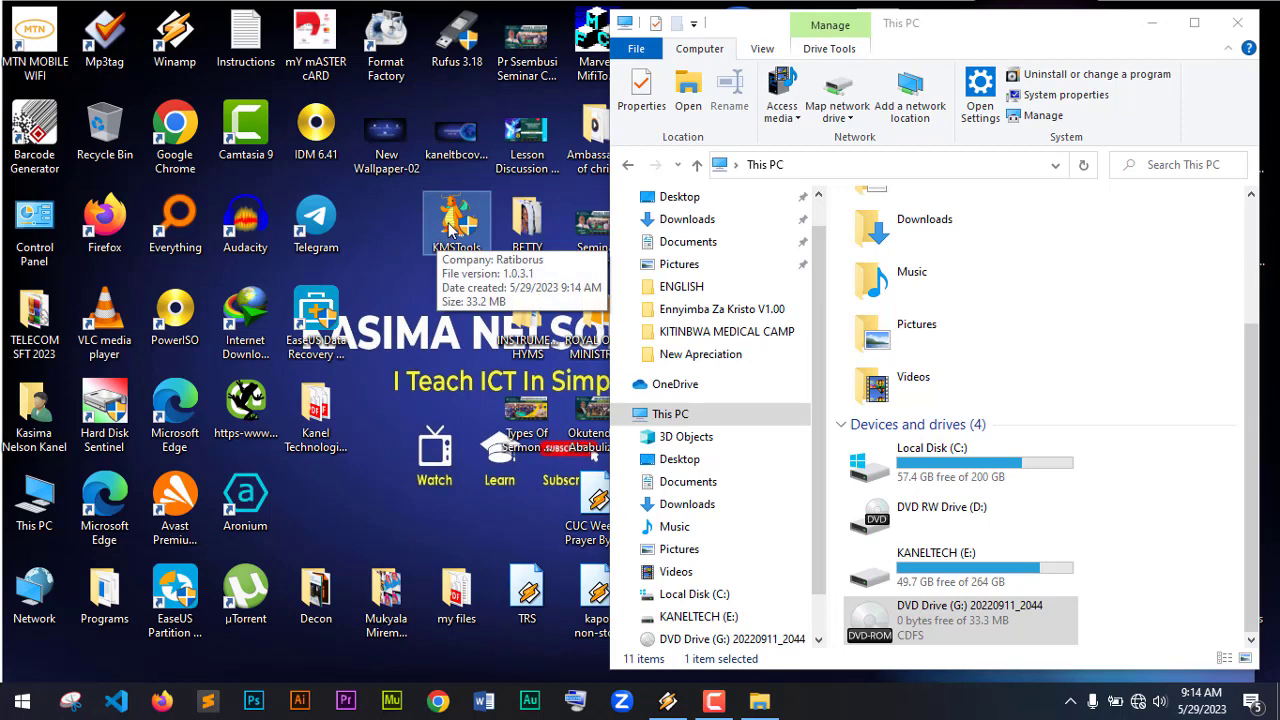
right_click(452, 228)
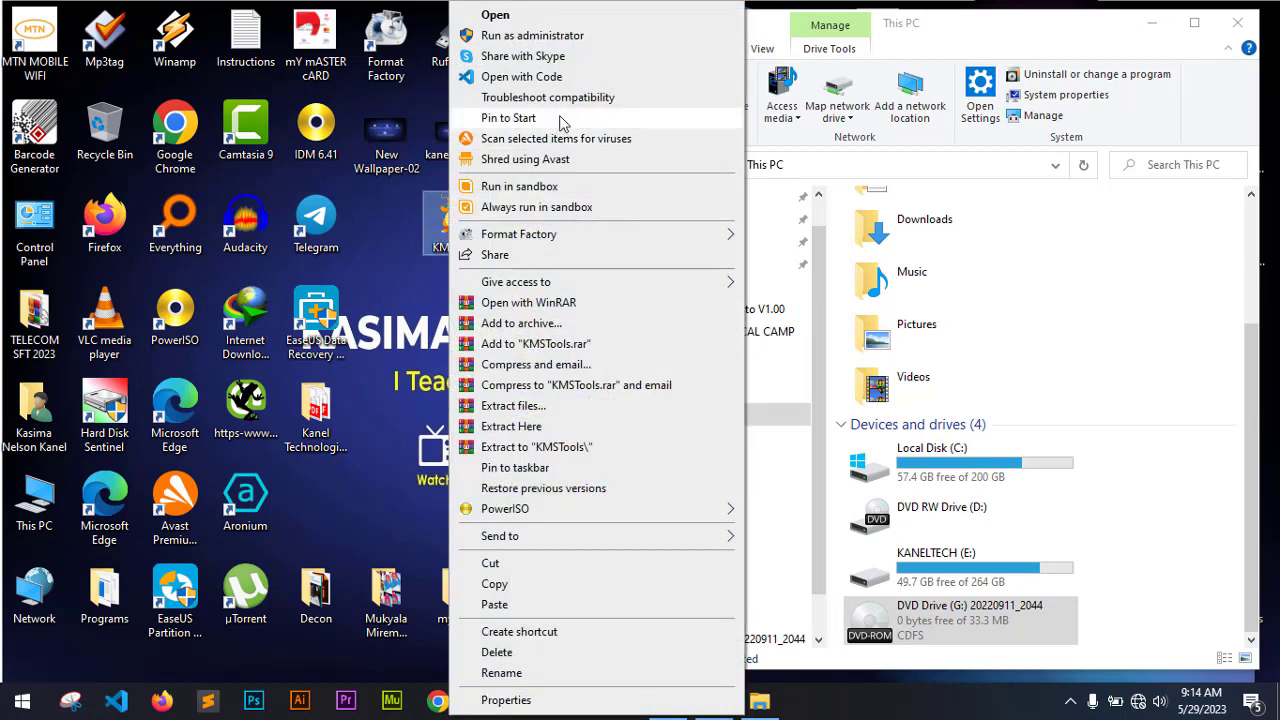
click(545, 36)
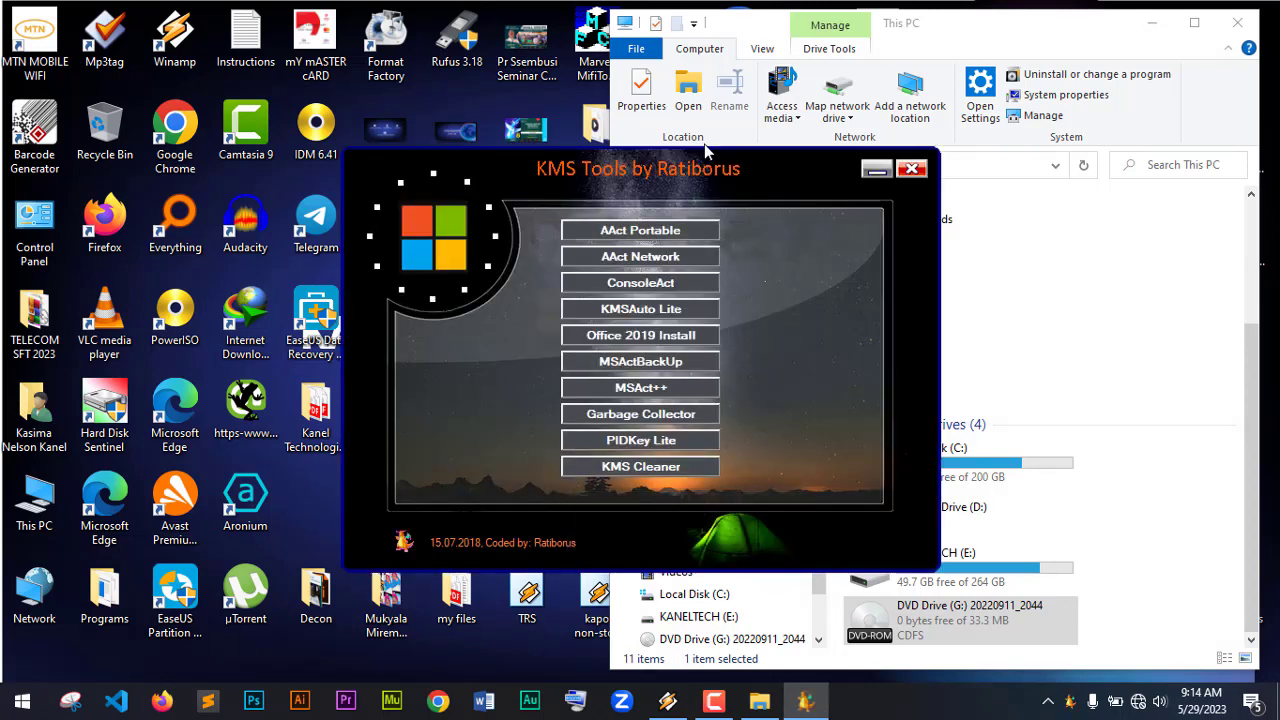
drag(698, 166, 748, 85)
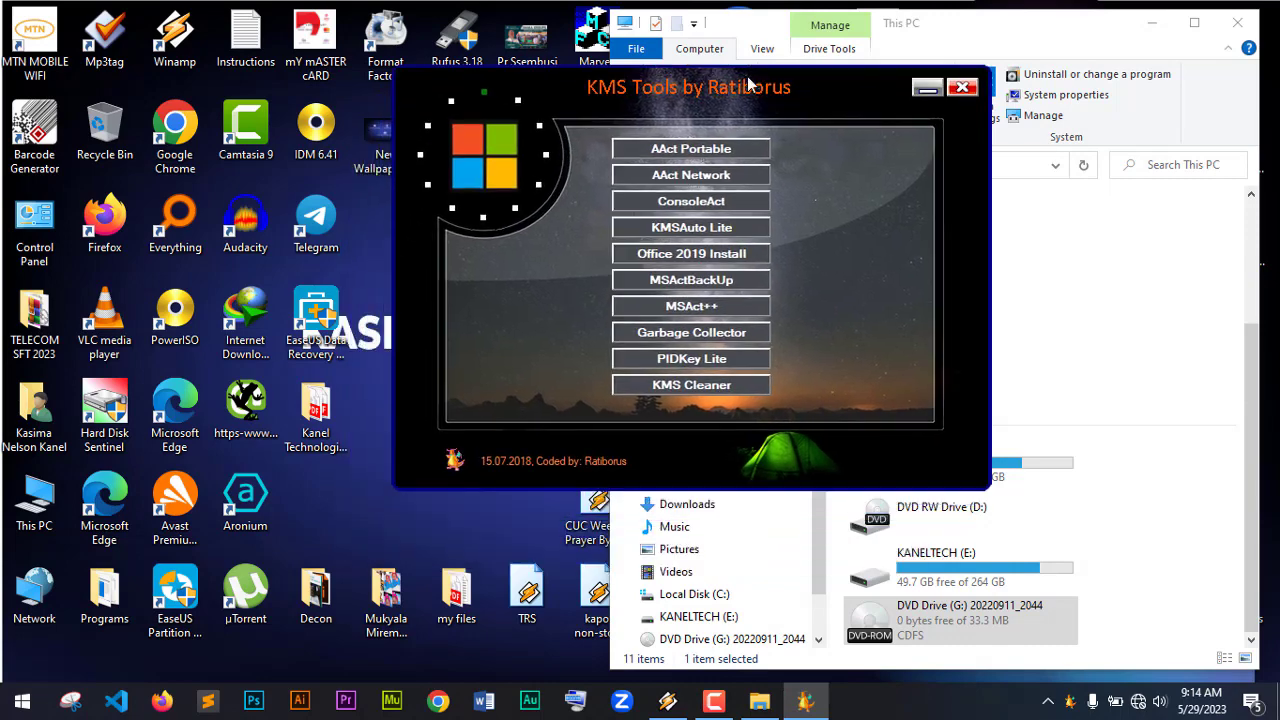
click(1151, 22)
drag(643, 87, 678, 82)
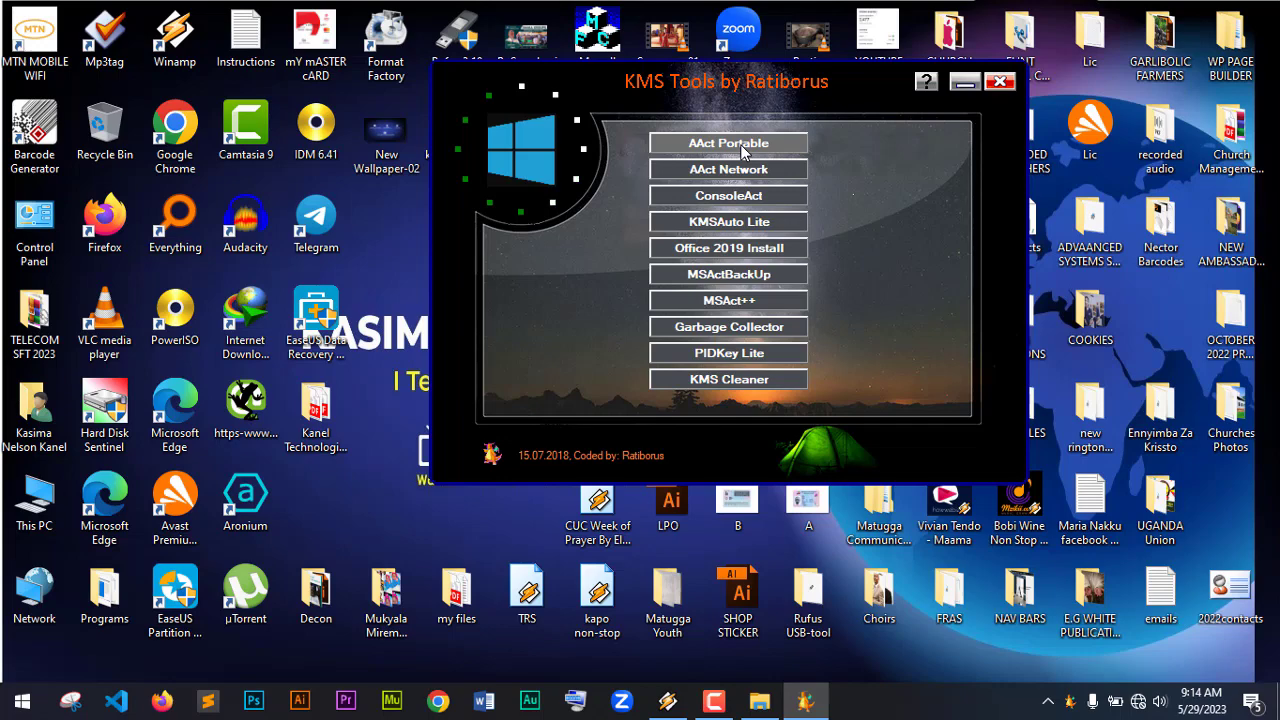
Launch AAct Portable from KMS Tools and run its Windows Activation
click(741, 149)
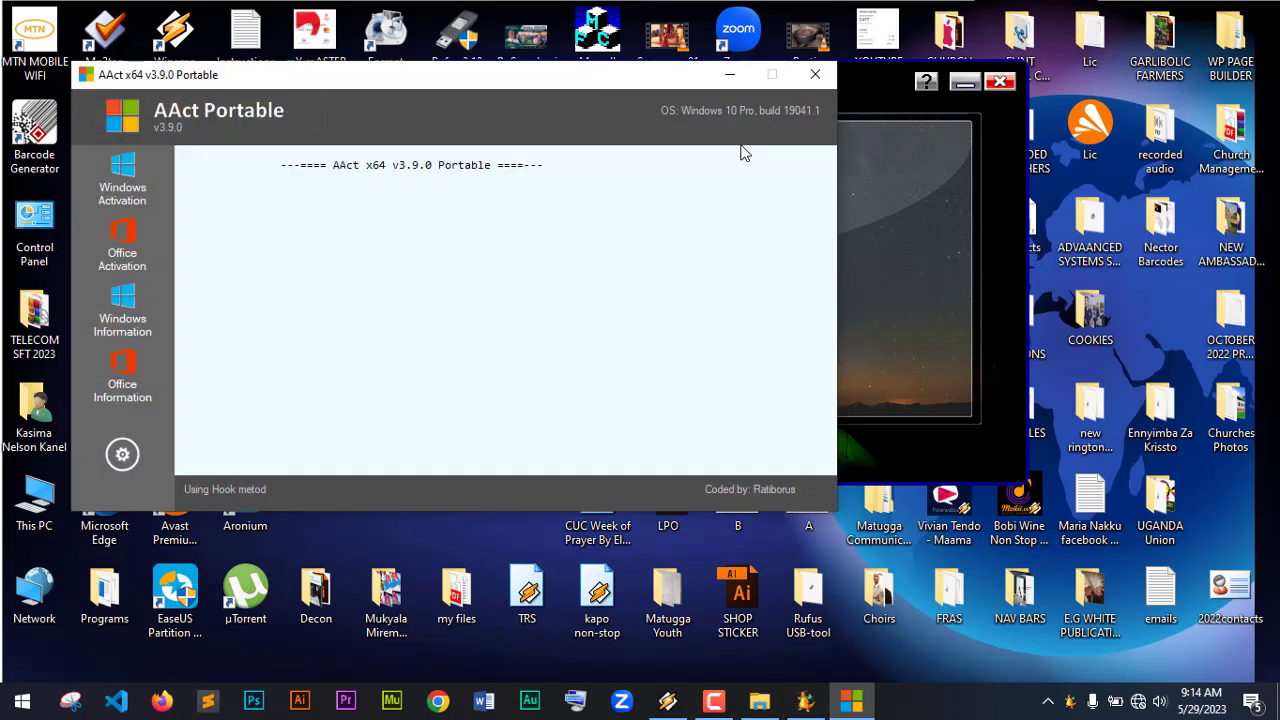
mouse_move(533, 80)
mouse_down()
mouse_move(514, 101)
mouse_move(525, 90)
mouse_up()
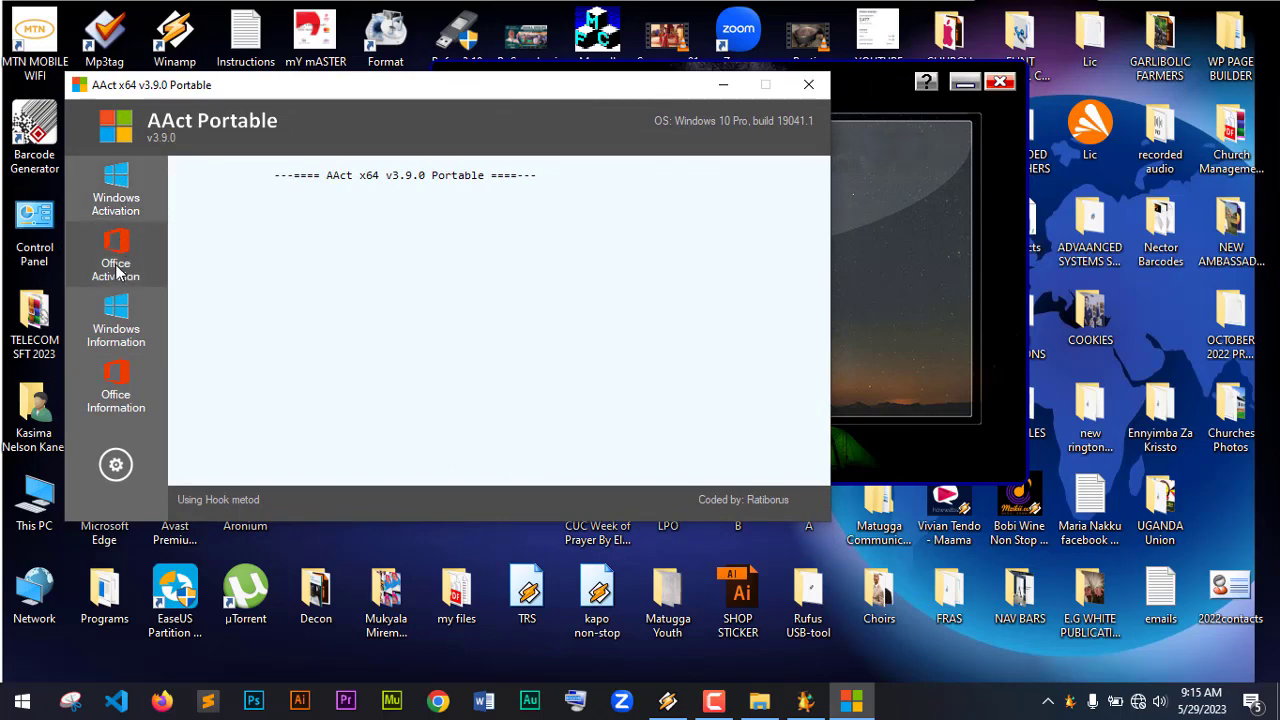
click(138, 205)
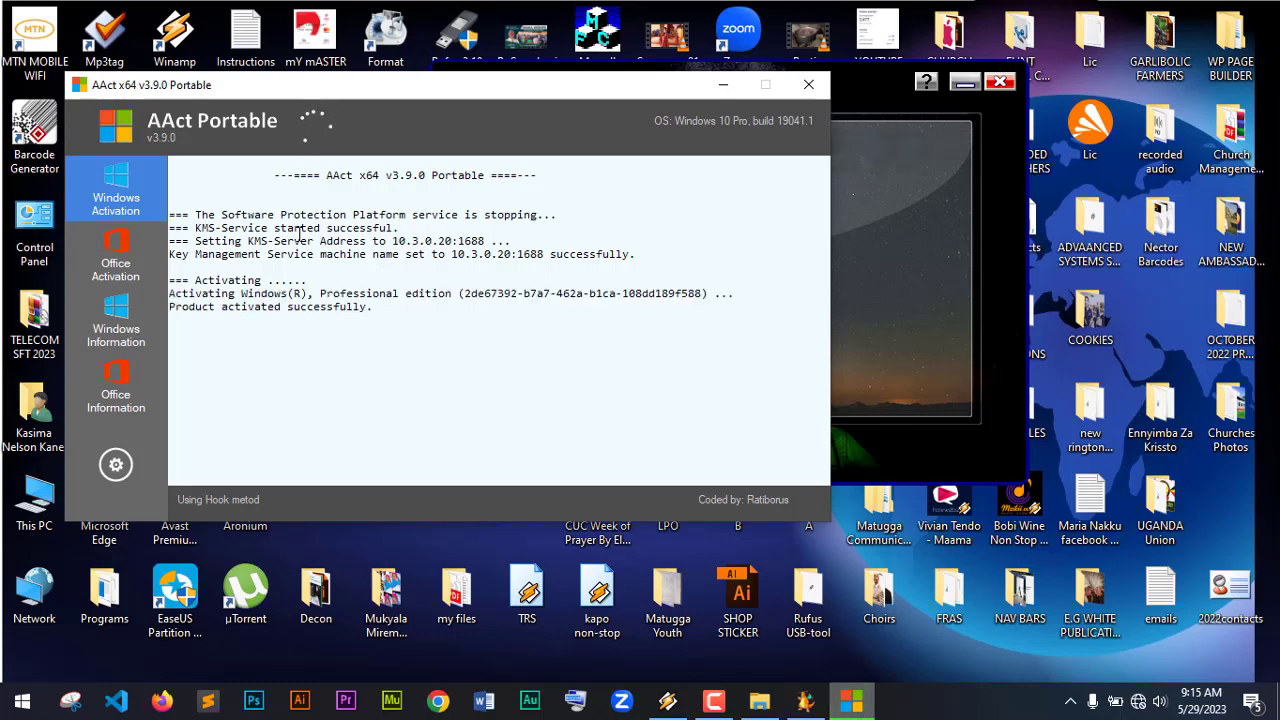
Highlight the activation result in the AAct log, and close both AAct Portable and KMS Tools
drag(170, 306, 380, 306)
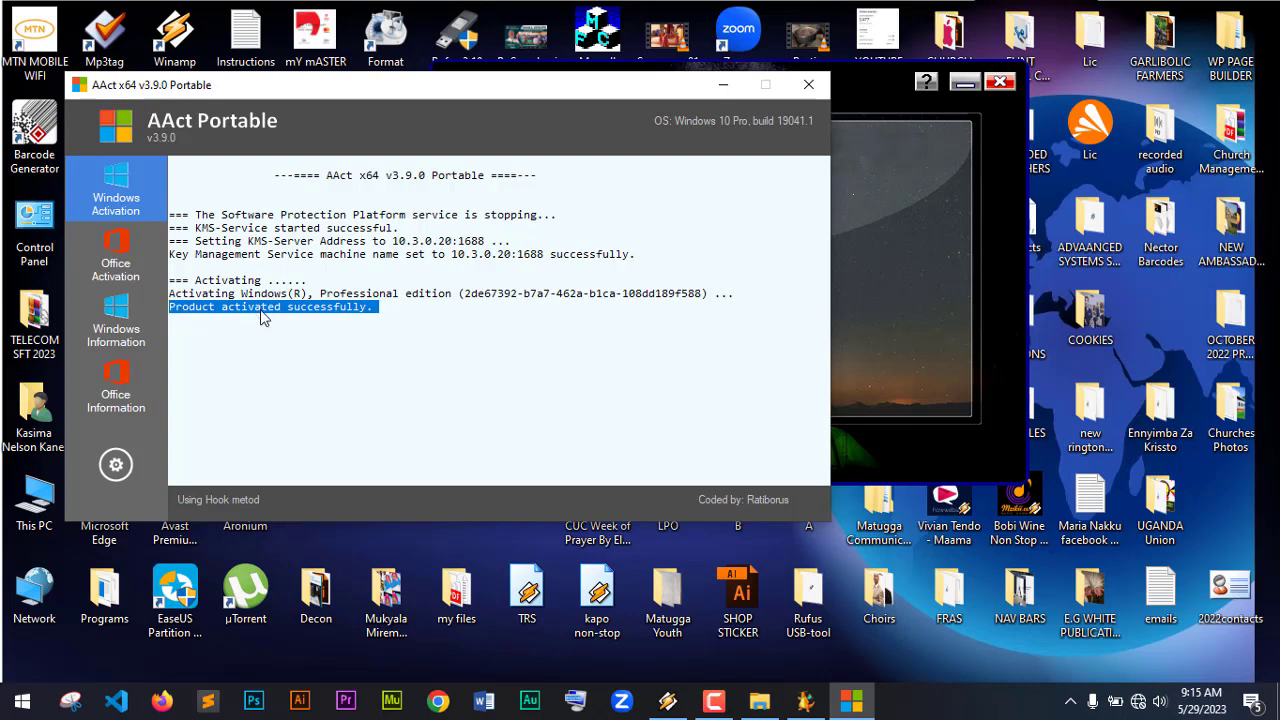
drag(241, 293, 391, 302)
click(374, 306)
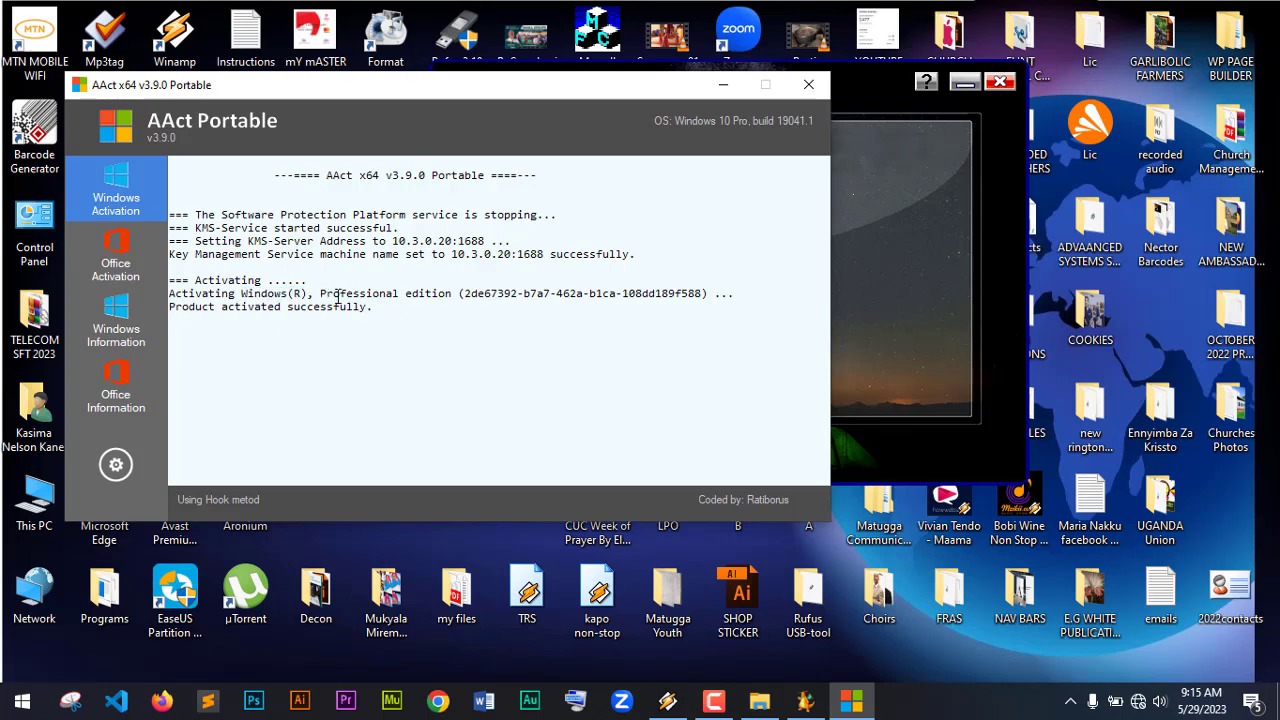
click(808, 84)
click(1001, 84)
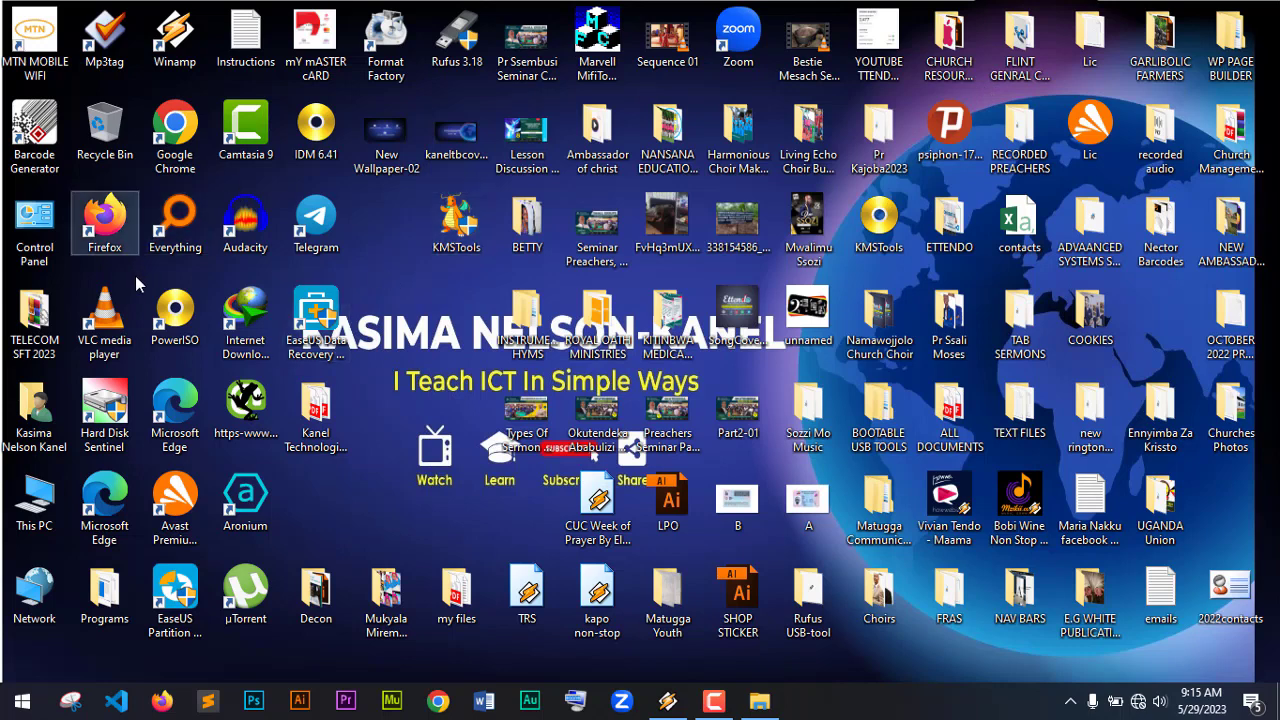
Check the Windows activation status from the properties of This PC, and close Settings
right_click(34, 510)
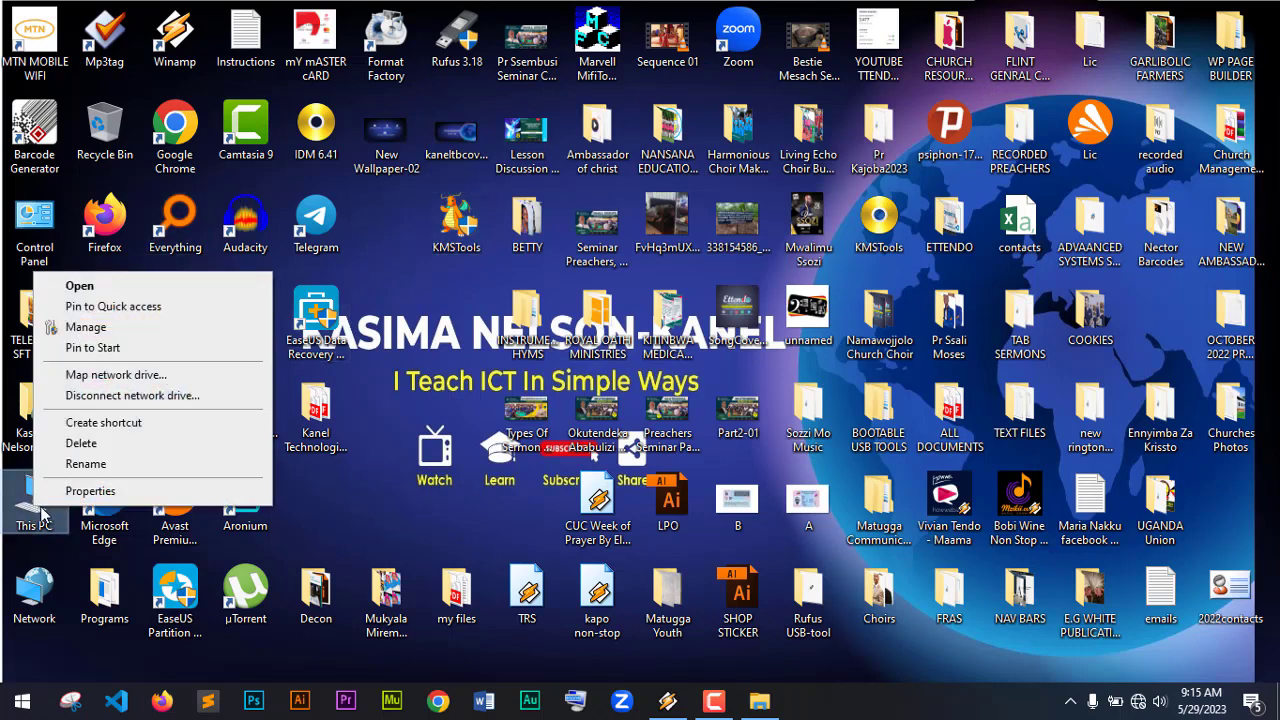
click(66, 494)
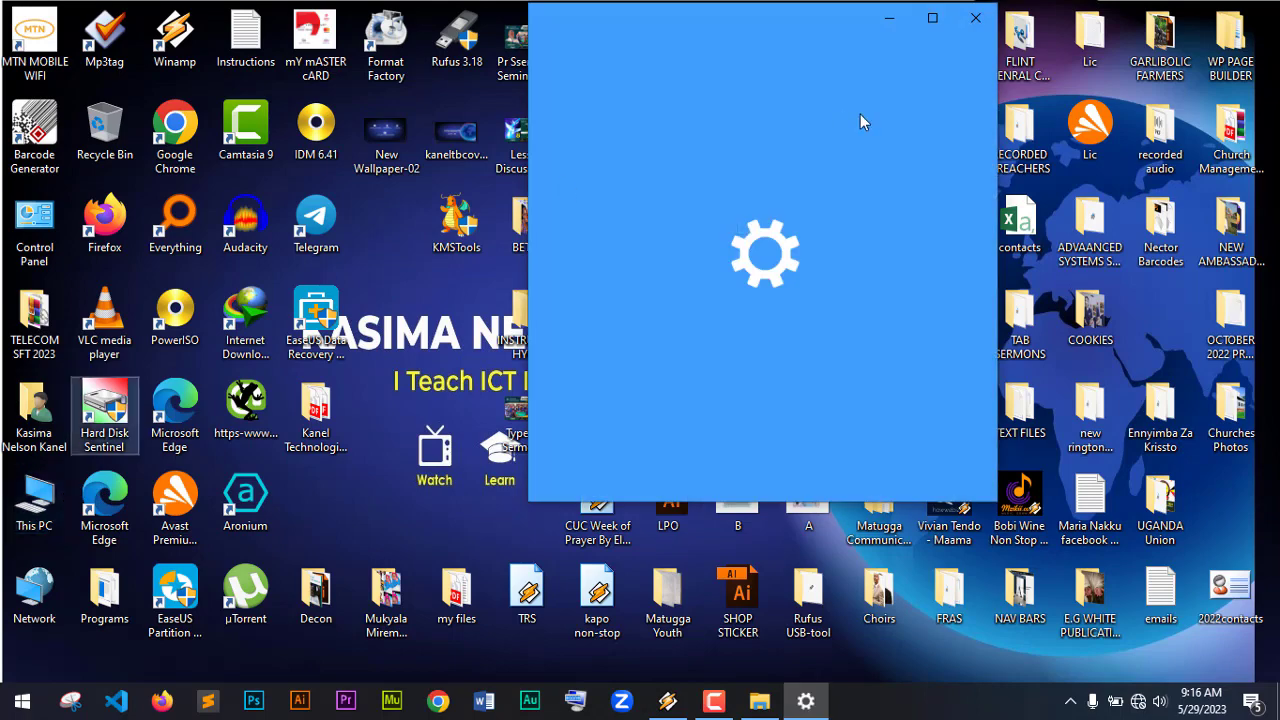
click(932, 22)
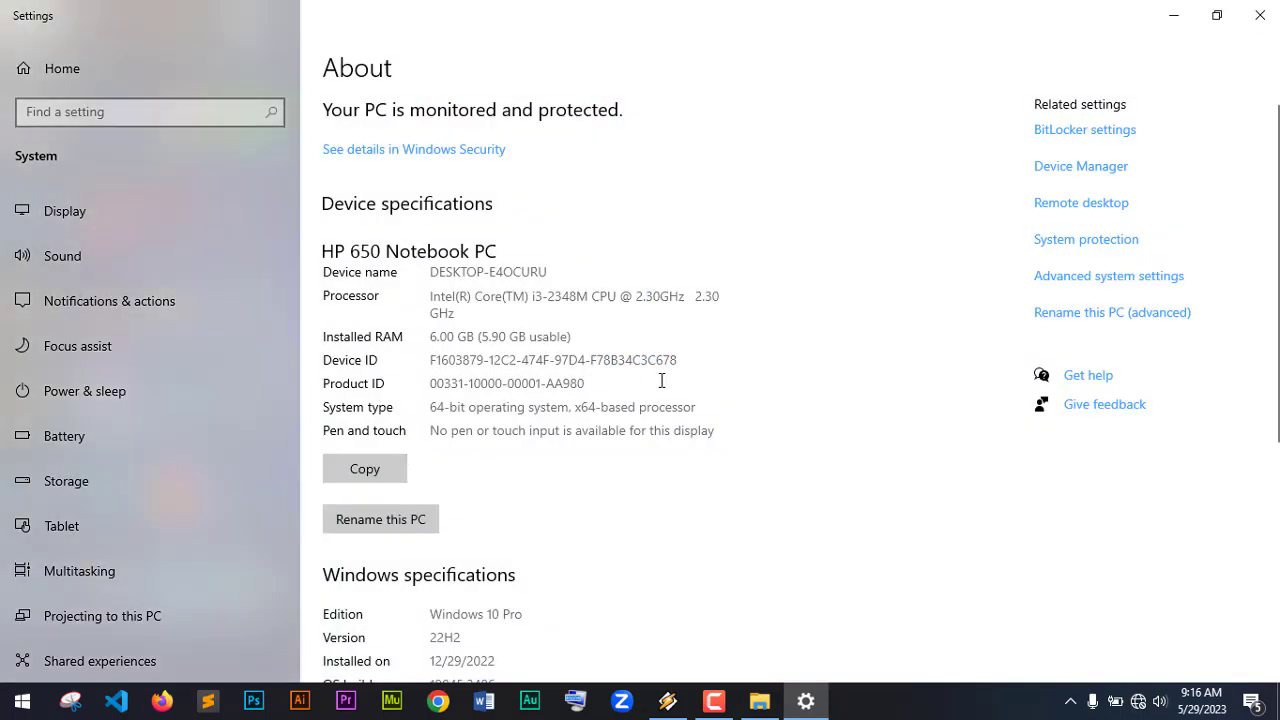
scroll(663, 380, down, 1)
scroll(663, 380, down, 3)
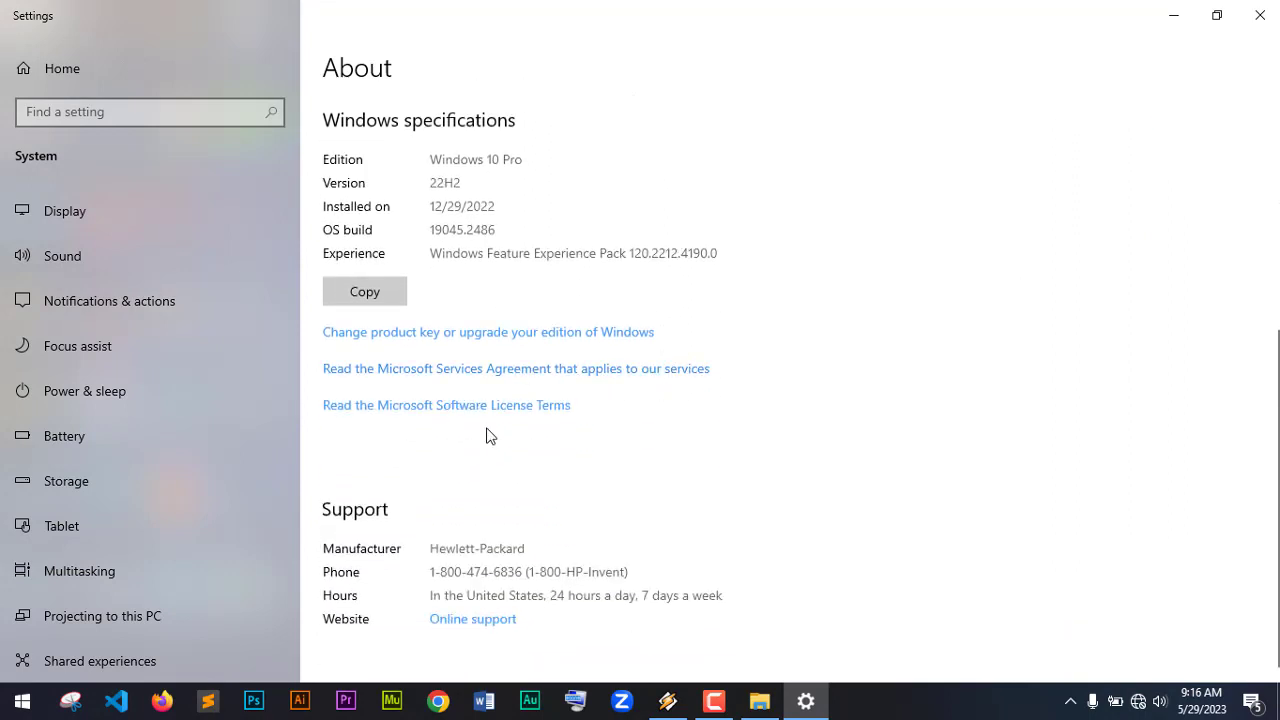
click(500, 338)
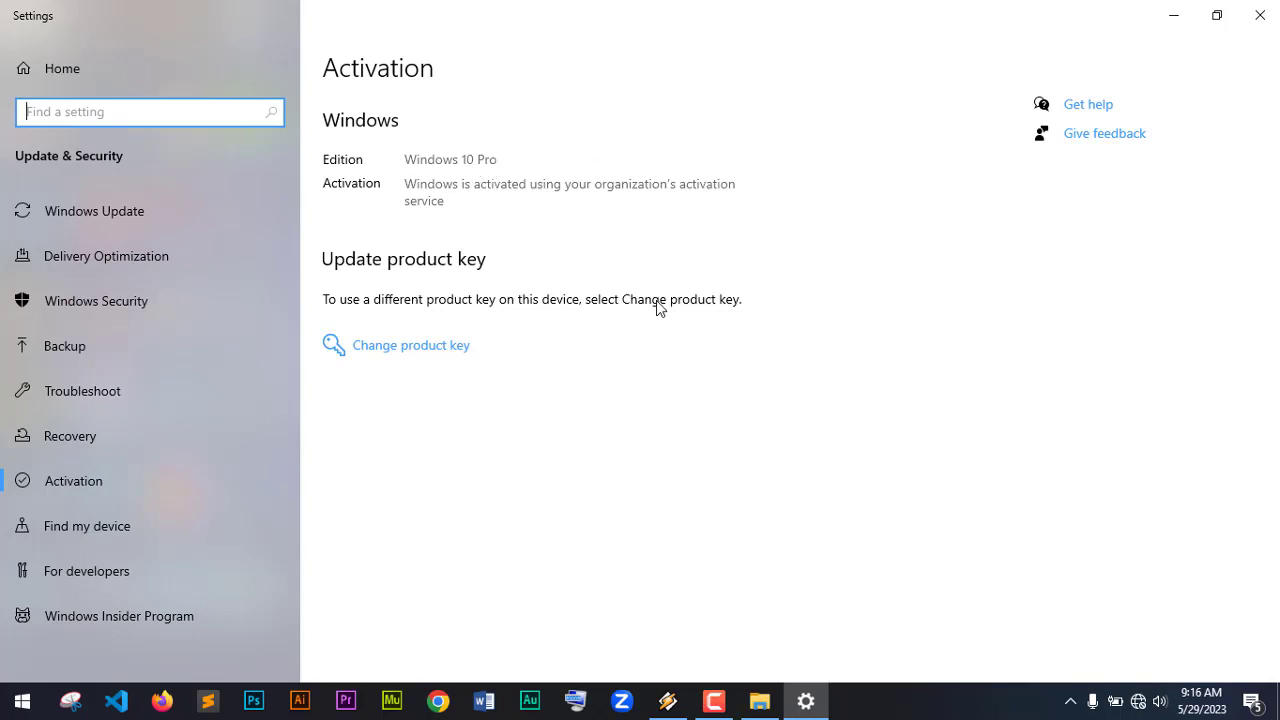
click(1268, 20)
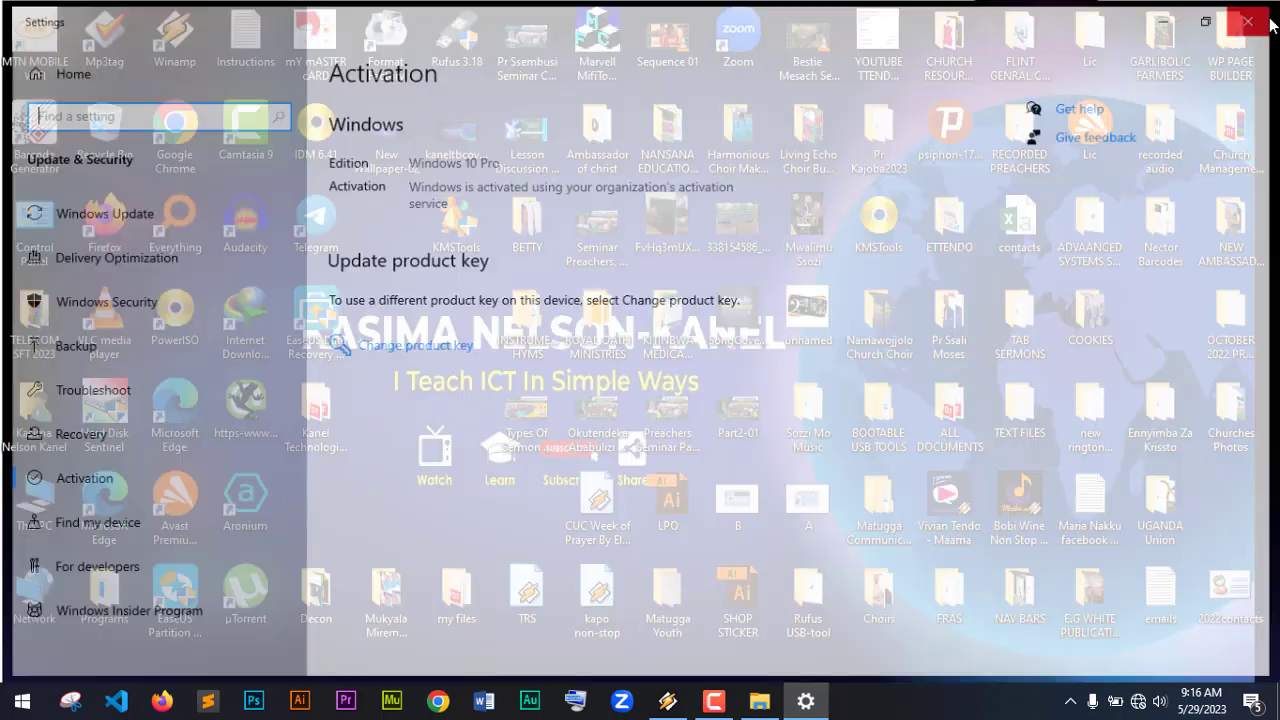
mouse_move(448, 224)
mouse_down()
mouse_move(400, 232)
mouse_move(438, 226)
mouse_up()
click(405, 227)
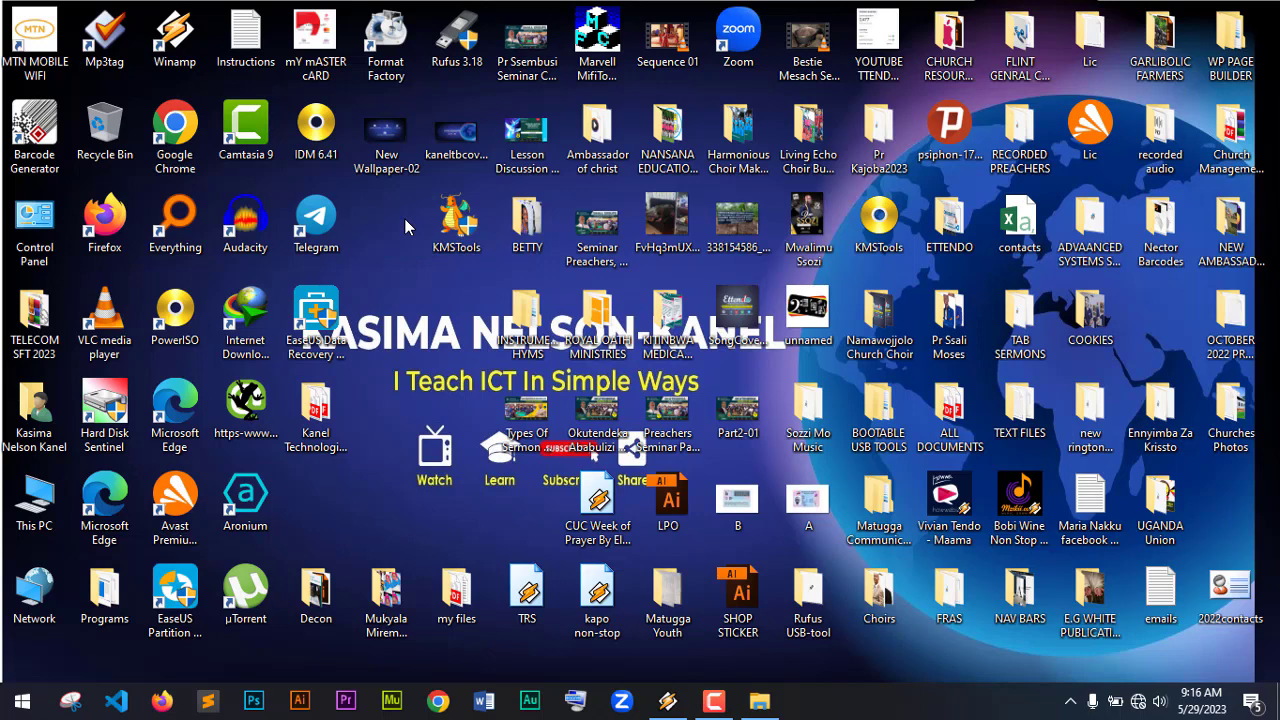